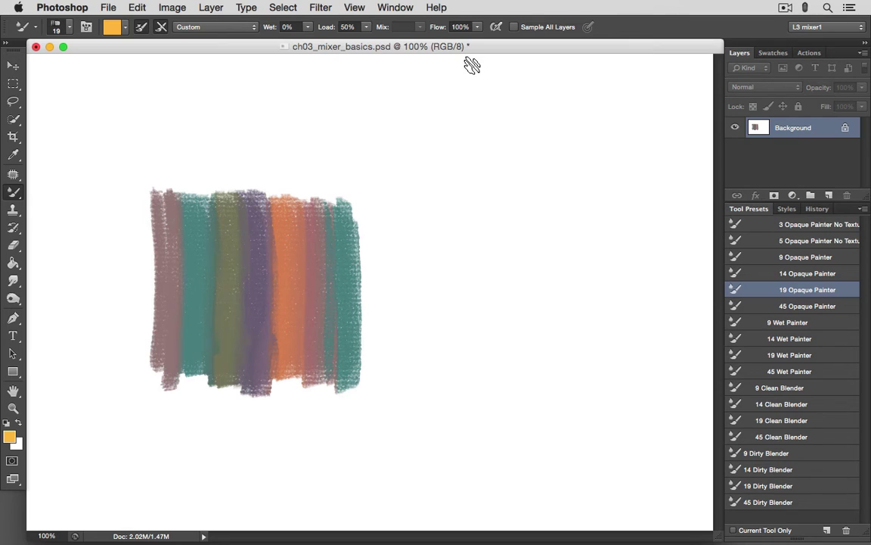
- Paint one yellow zigzag across the color stripes at 0% Wet and another below it with the 19 Wet Painter preset at 100% Wet
{"action": "left_click", "coordinate": [297, 26]}
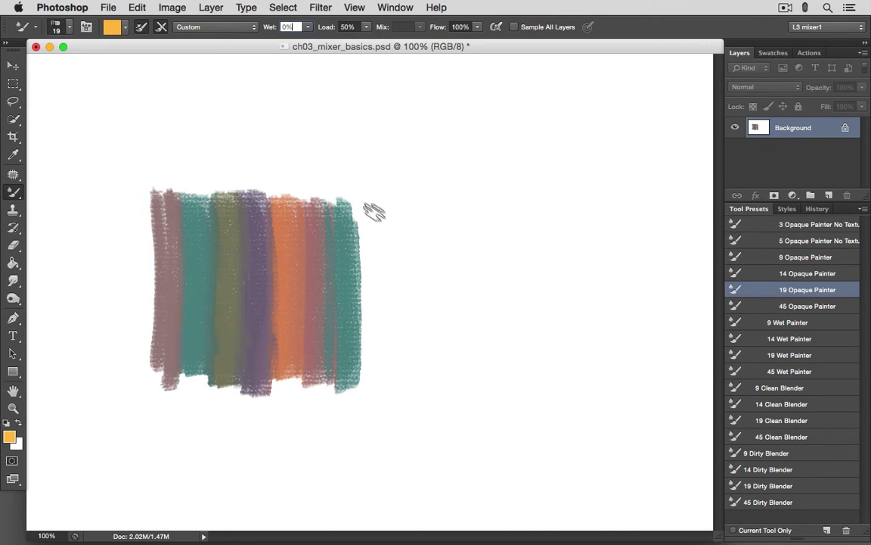
{"action": "mouse_move", "coordinate": [85, 245]}
{"action": "left_mouse_down"}
{"action": "mouse_move", "coordinate": [229, 233]}
{"action": "mouse_move", "coordinate": [421, 243]}
{"action": "left_mouse_up"}
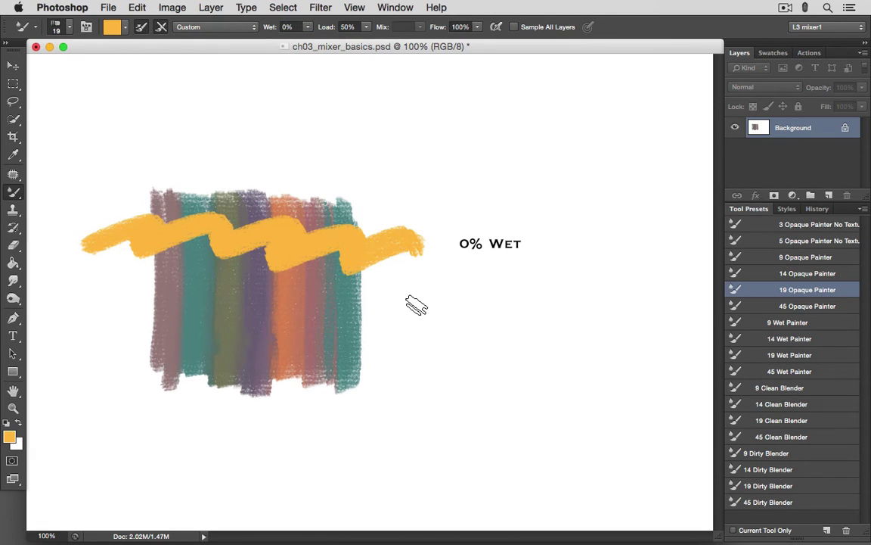
{"action": "left_click", "coordinate": [758, 356]}
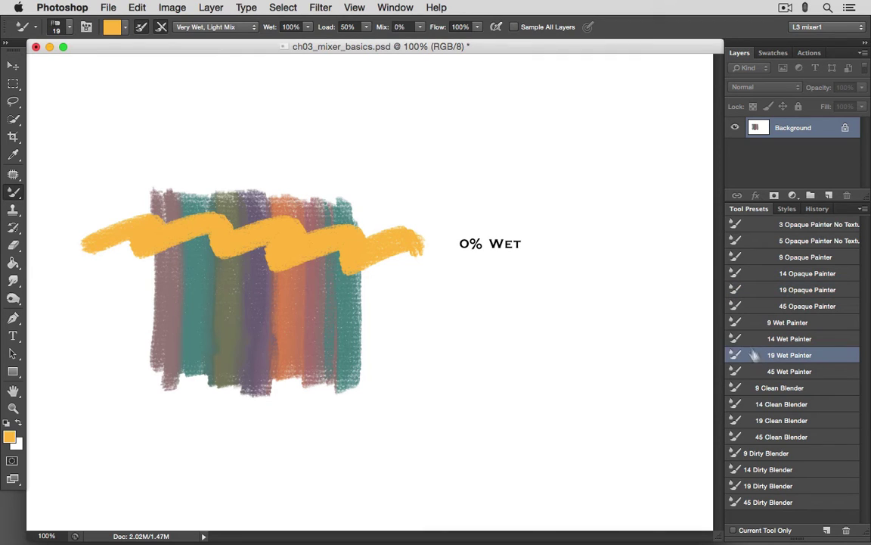
{"action": "left_click", "coordinate": [302, 28]}
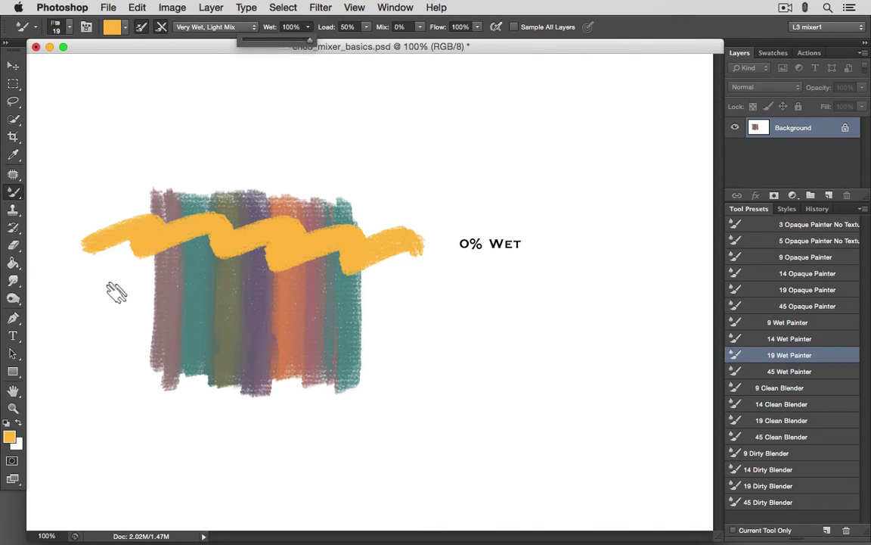
{"action": "mouse_move", "coordinate": [89, 296]}
{"action": "left_mouse_down"}
{"action": "mouse_move", "coordinate": [149, 272]}
{"action": "mouse_move", "coordinate": [158, 295]}
{"action": "mouse_move", "coordinate": [431, 299]}
{"action": "left_mouse_up"}
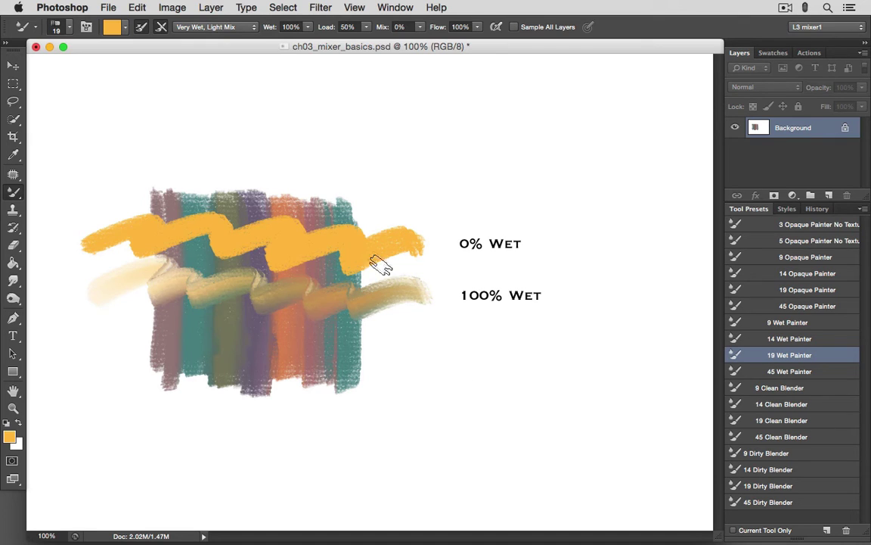
- Set Wet to 1% and paint a third yellow zigzag across the lower part of the stripes
{"action": "left_click", "coordinate": [308, 27]}
{"action": "left_click_drag", "start_coordinate": [305, 42], "coordinate": [243, 42]}
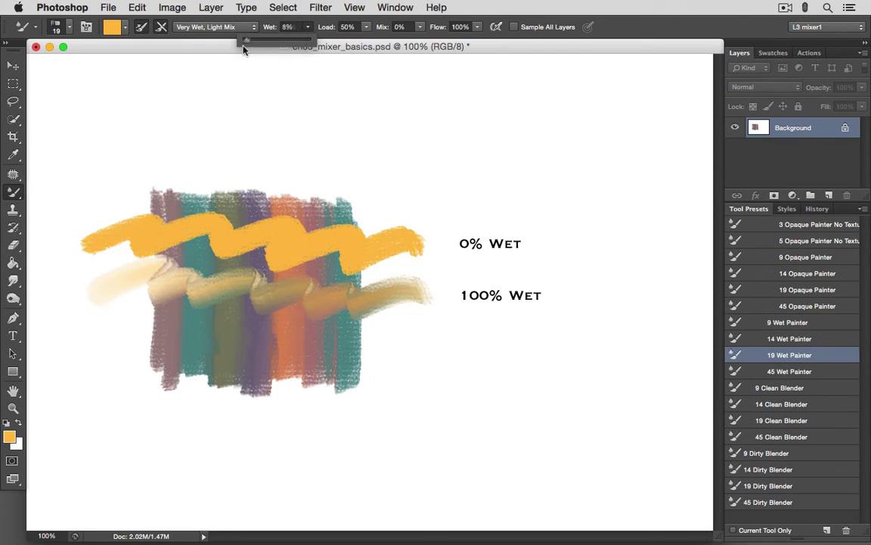
{"action": "mouse_move", "coordinate": [108, 351]}
{"action": "left_mouse_down"}
{"action": "mouse_move", "coordinate": [280, 357]}
{"action": "mouse_move", "coordinate": [353, 346]}
{"action": "mouse_move", "coordinate": [432, 346]}
{"action": "left_mouse_up"}
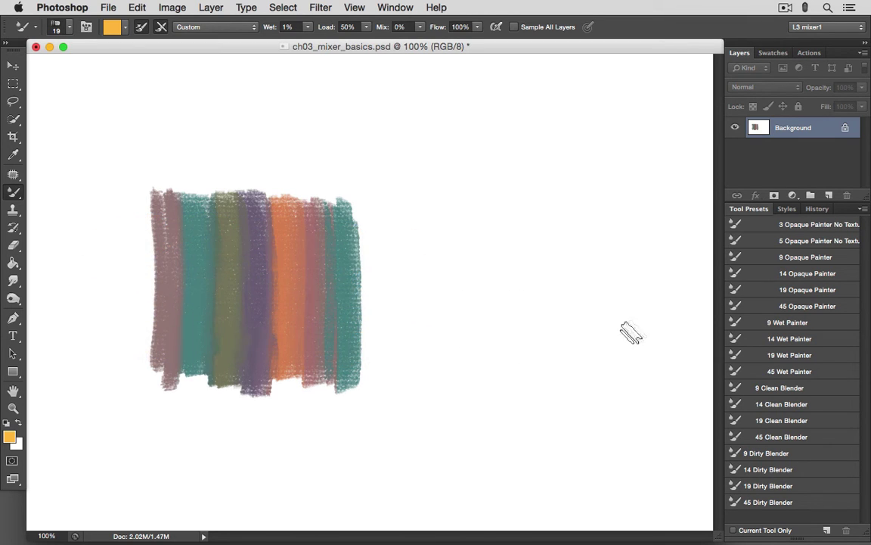
- Select the 19 Opaque Painter preset, set Load to 1%, and paint a straight yellow stroke above the stripes
{"action": "left_click", "coordinate": [774, 289]}
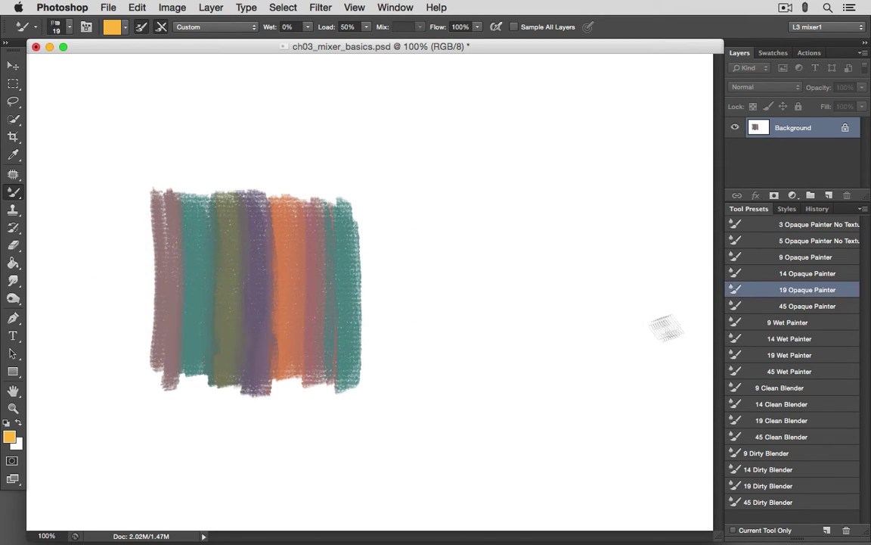
{"action": "left_click", "coordinate": [342, 26]}
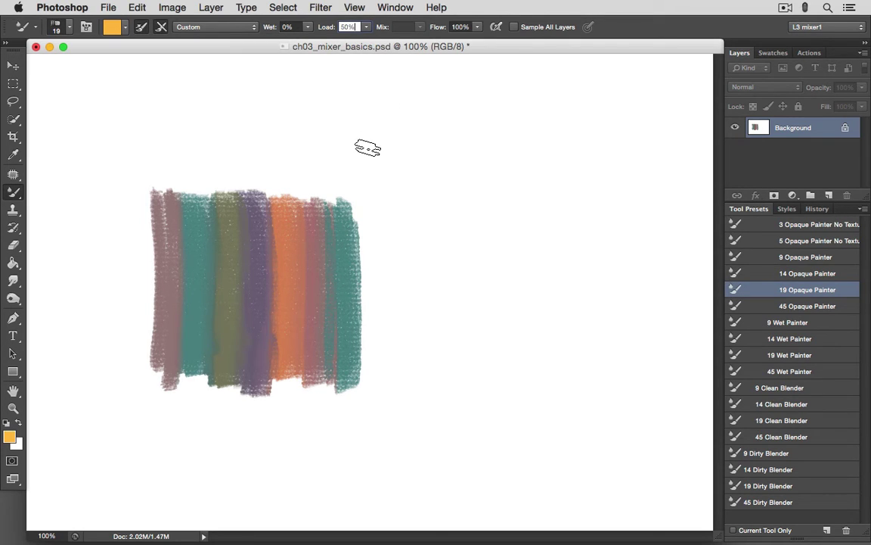
{"action": "left_click", "coordinate": [366, 26]}
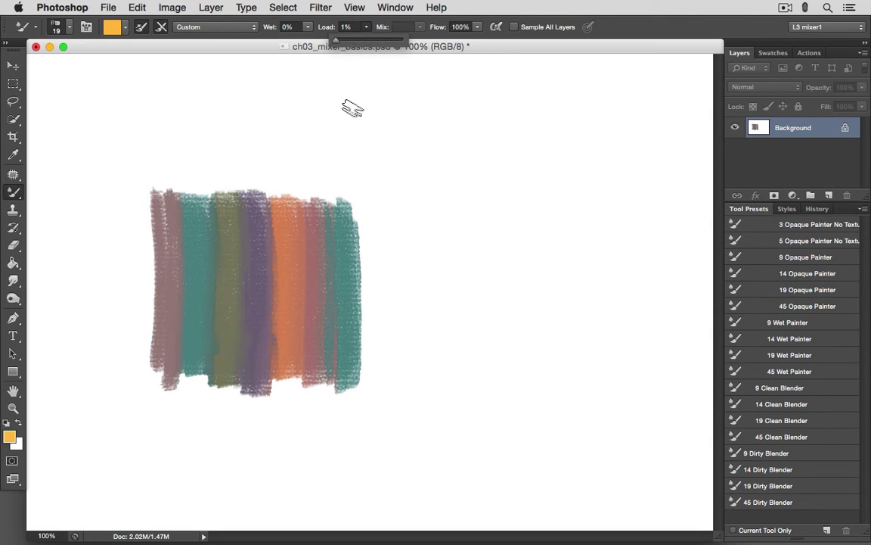
{"action": "left_click_drag", "start_coordinate": [155, 136], "coordinate": [422, 134]}
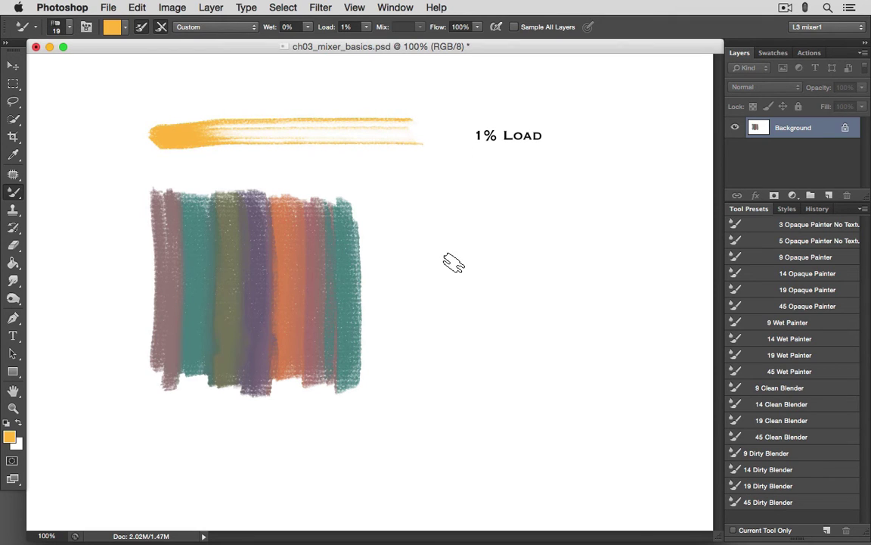
- Set Load to 100% and paint one long winding yellow stroke back and forth over the stripes
{"action": "left_click", "coordinate": [367, 27]}
{"action": "left_click_drag", "start_coordinate": [373, 42], "coordinate": [451, 43]}
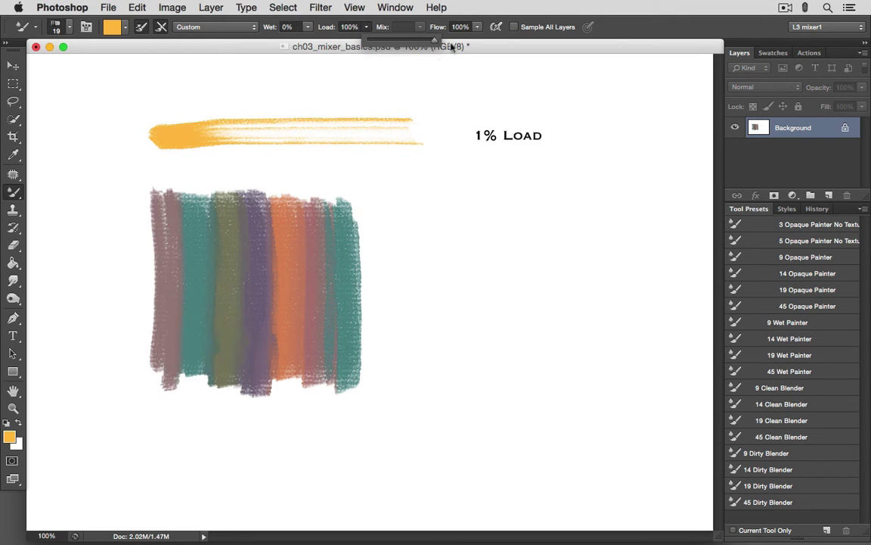
{"action": "mouse_move", "coordinate": [168, 188]}
{"action": "left_mouse_down"}
{"action": "mouse_move", "coordinate": [261, 185]}
{"action": "mouse_move", "coordinate": [412, 205]}
{"action": "mouse_move", "coordinate": [176, 259]}
{"action": "mouse_move", "coordinate": [229, 272]}
{"action": "mouse_move", "coordinate": [420, 281]}
{"action": "mouse_move", "coordinate": [344, 306]}
{"action": "mouse_move", "coordinate": [145, 333]}
{"action": "mouse_move", "coordinate": [165, 359]}
{"action": "mouse_move", "coordinate": [450, 352]}
{"action": "left_mouse_up"}
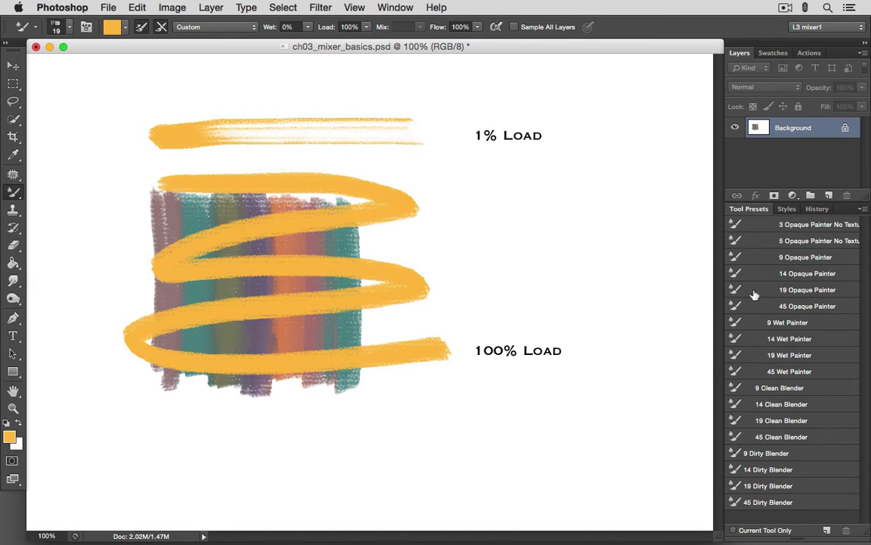
- Reload the 19 Opaque Painter preset and set its Wet value to 33%
{"action": "left_click", "coordinate": [730, 289]}
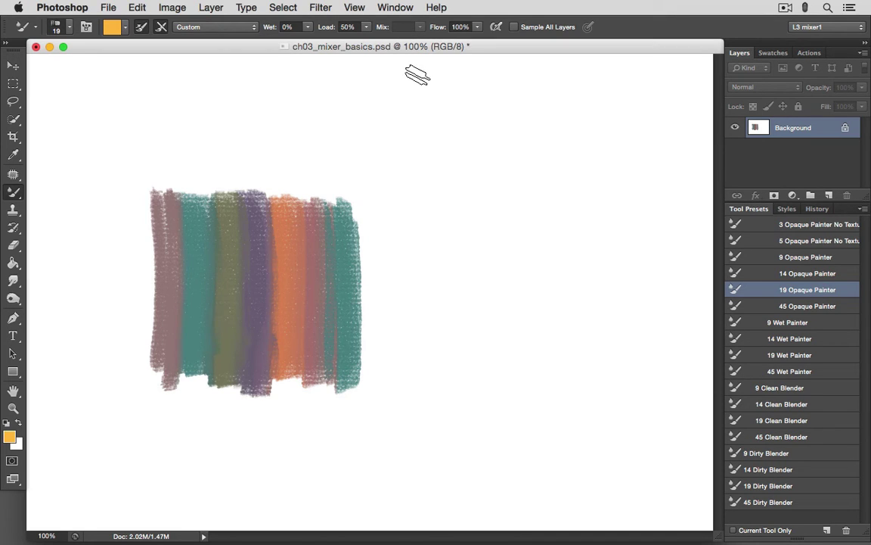
{"action": "left_click", "coordinate": [286, 26]}
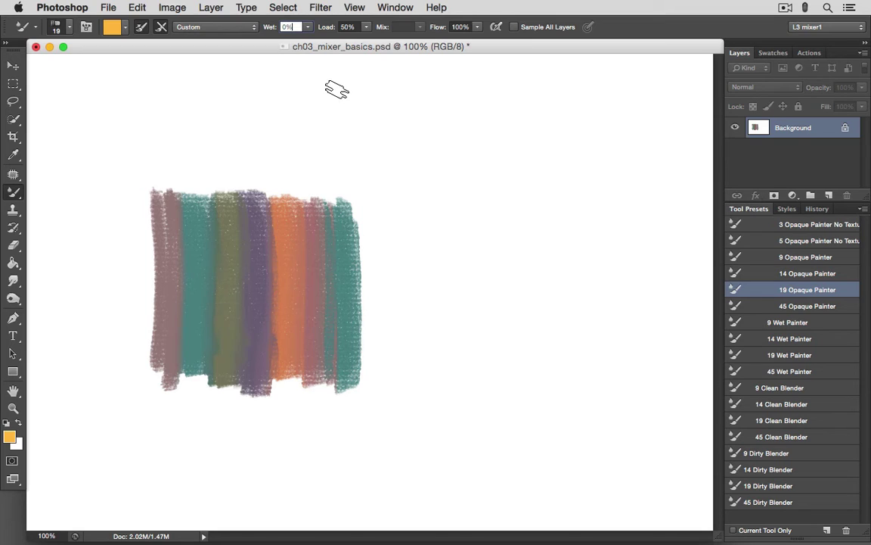
{"action": "left_click", "coordinate": [308, 29]}
{"action": "left_click_drag", "start_coordinate": [278, 36], "coordinate": [298, 37]}
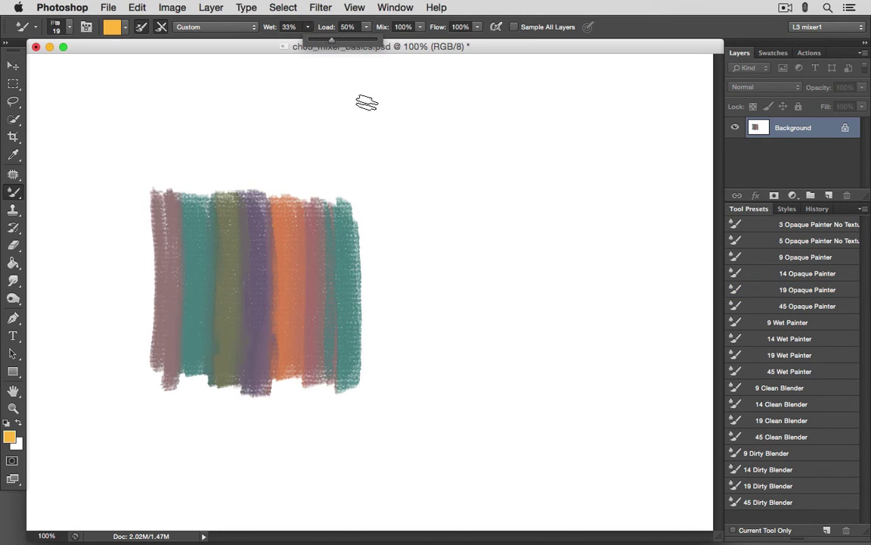
- Paint a zigzag across the stripes at 100% Mix, and lower Mix to 0%
{"action": "left_click", "coordinate": [382, 27]}
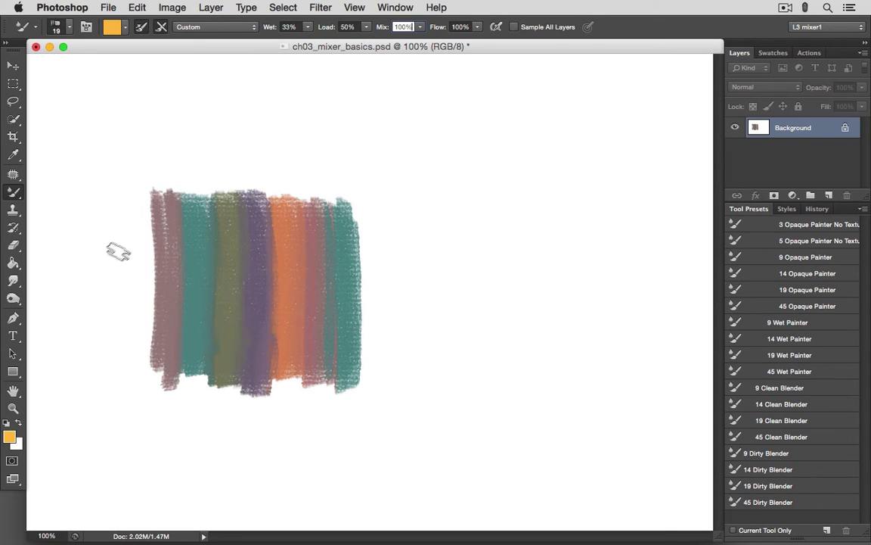
{"action": "mouse_move", "coordinate": [106, 244]}
{"action": "left_mouse_down"}
{"action": "mouse_move", "coordinate": [214, 233]}
{"action": "mouse_move", "coordinate": [250, 239]}
{"action": "mouse_move", "coordinate": [264, 256]}
{"action": "mouse_move", "coordinate": [331, 263]}
{"action": "mouse_move", "coordinate": [415, 243]}
{"action": "left_mouse_up"}
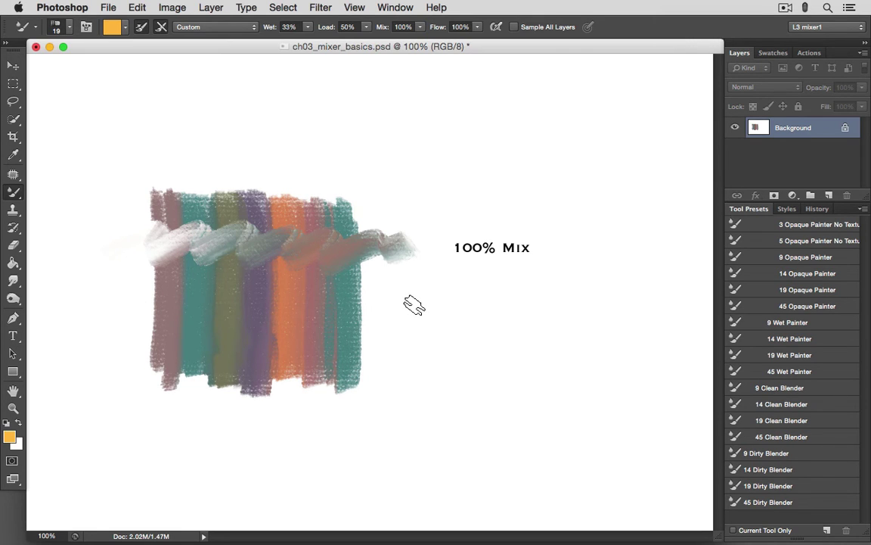
{"action": "mouse_move", "coordinate": [419, 26]}
{"action": "left_mouse_down"}
{"action": "mouse_move", "coordinate": [368, 39]}
{"action": "mouse_move", "coordinate": [341, 84]}
{"action": "mouse_move", "coordinate": [363, 297]}
{"action": "mouse_move", "coordinate": [124, 257]}
{"action": "mouse_move", "coordinate": [127, 298]}
{"action": "mouse_move", "coordinate": [189, 284]}
{"action": "mouse_move", "coordinate": [415, 304]}
{"action": "left_mouse_up"}
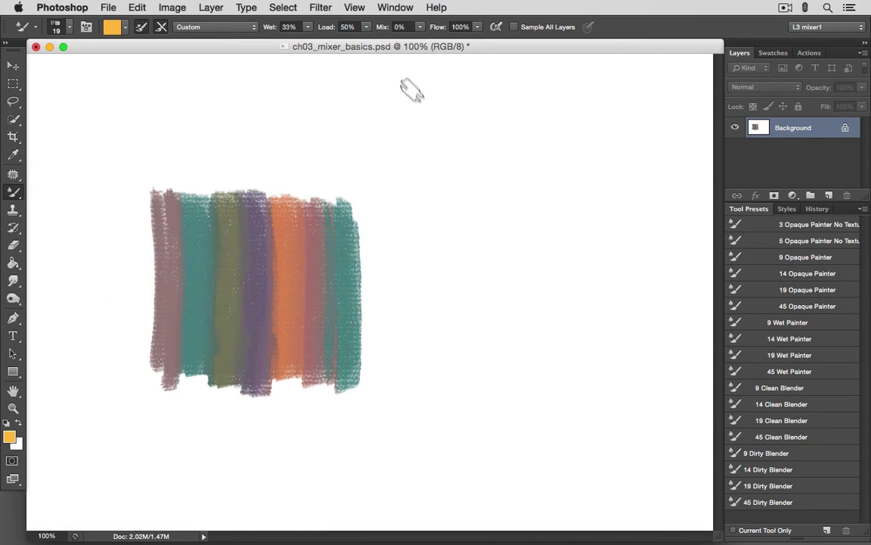
- Reload the 19 Opaque Painter preset and paint a yellow zigzag across the stripes at 100% Flow
{"action": "left_click", "coordinate": [757, 289]}
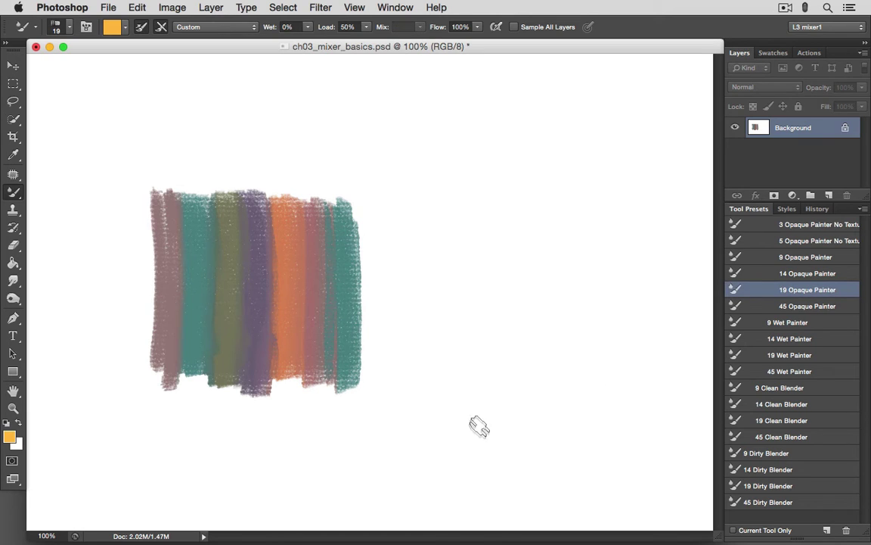
{"action": "left_click", "coordinate": [463, 26]}
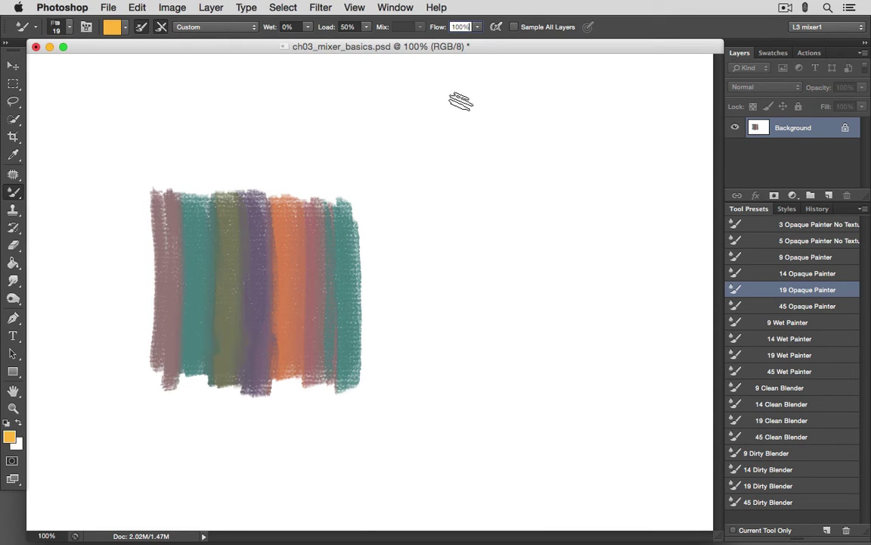
{"action": "mouse_move", "coordinate": [111, 259]}
{"action": "left_mouse_down"}
{"action": "mouse_move", "coordinate": [232, 241]}
{"action": "mouse_move", "coordinate": [371, 256]}
{"action": "mouse_move", "coordinate": [435, 252]}
{"action": "left_mouse_up"}
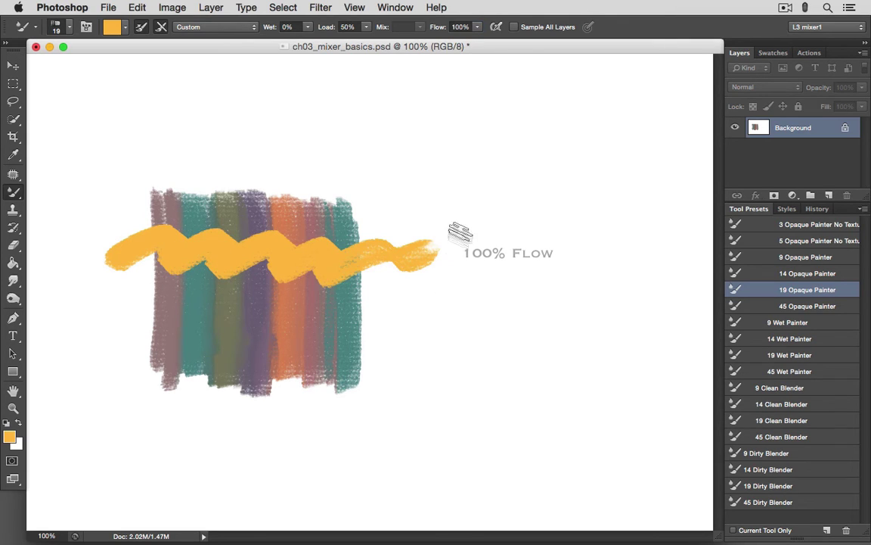
- Set Flow to 10% and paint a second yellow zigzag across the stripes below the first one
{"action": "left_click", "coordinate": [477, 27]}
{"action": "left_click_drag", "start_coordinate": [481, 40], "coordinate": [380, 41]}
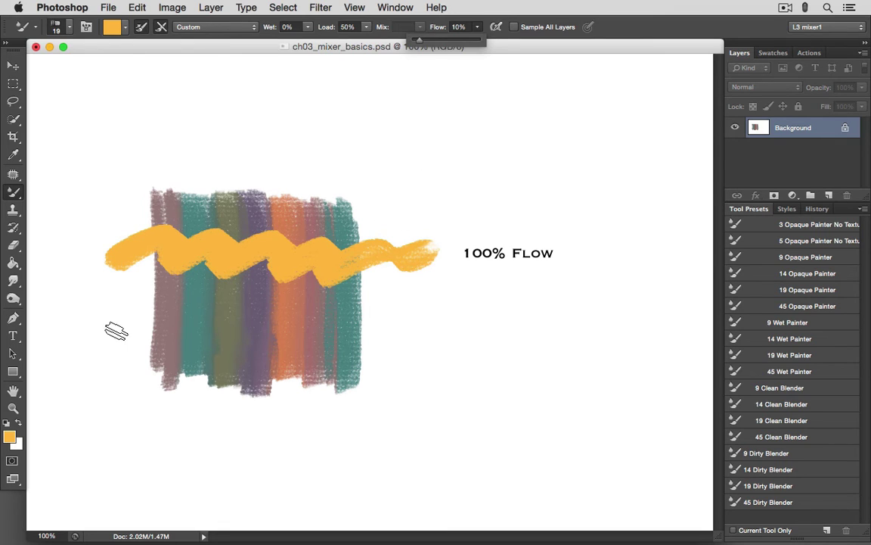
{"action": "mouse_move", "coordinate": [116, 332]}
{"action": "left_mouse_down"}
{"action": "mouse_move", "coordinate": [155, 308]}
{"action": "mouse_move", "coordinate": [172, 323]}
{"action": "mouse_move", "coordinate": [268, 332]}
{"action": "left_mouse_up"}
{"action": "left_click_drag", "start_coordinate": [373, 334], "coordinate": [435, 324]}
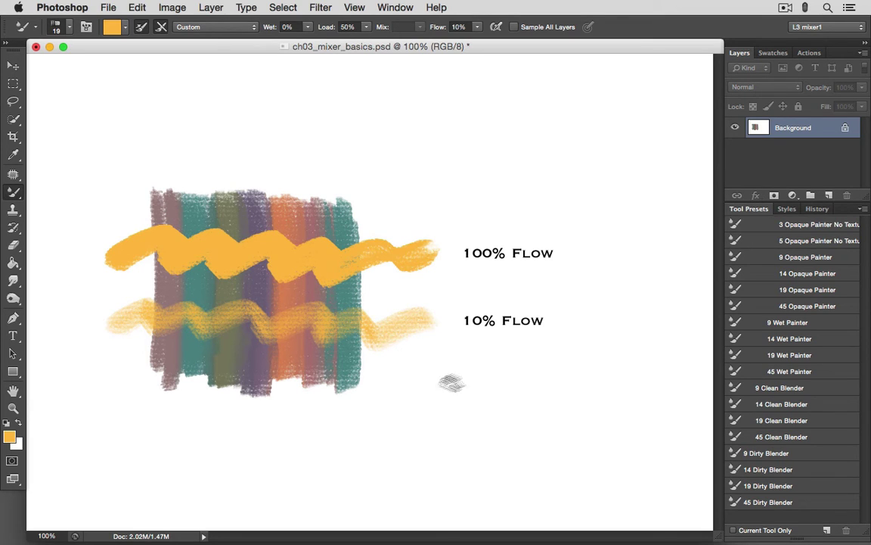
- Reload the 19 Opaque Painter preset and look through the blending brush combinations from Dry to Very Wet, keeping Custom
{"action": "left_click", "coordinate": [745, 290]}
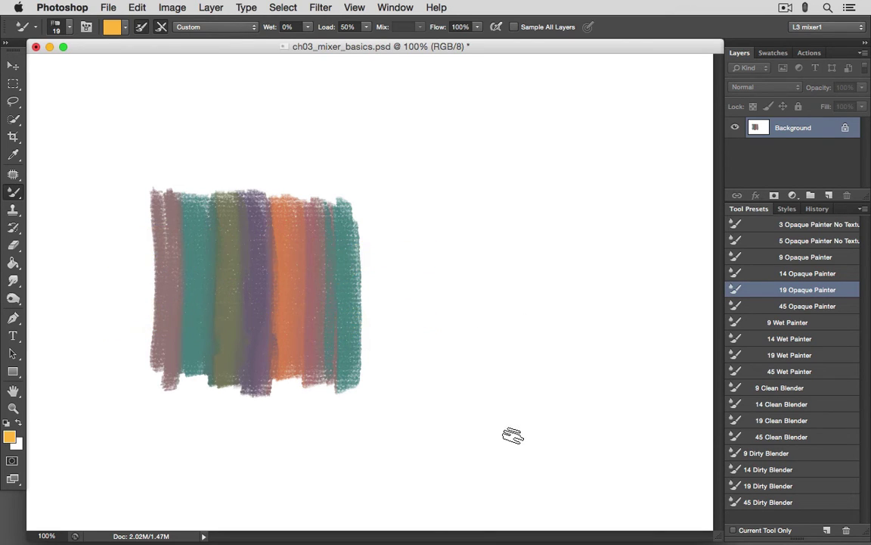
{"action": "left_click", "coordinate": [254, 28]}
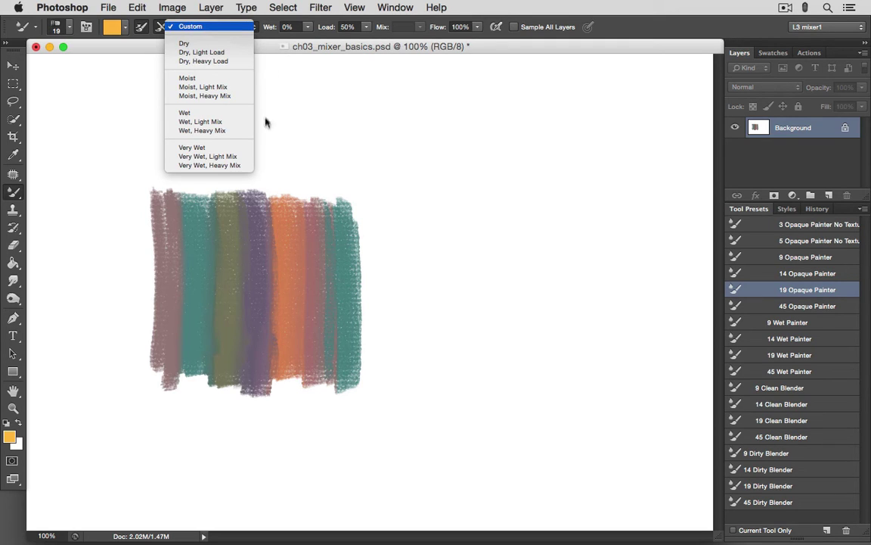
{"action": "left_click", "coordinate": [301, 160]}
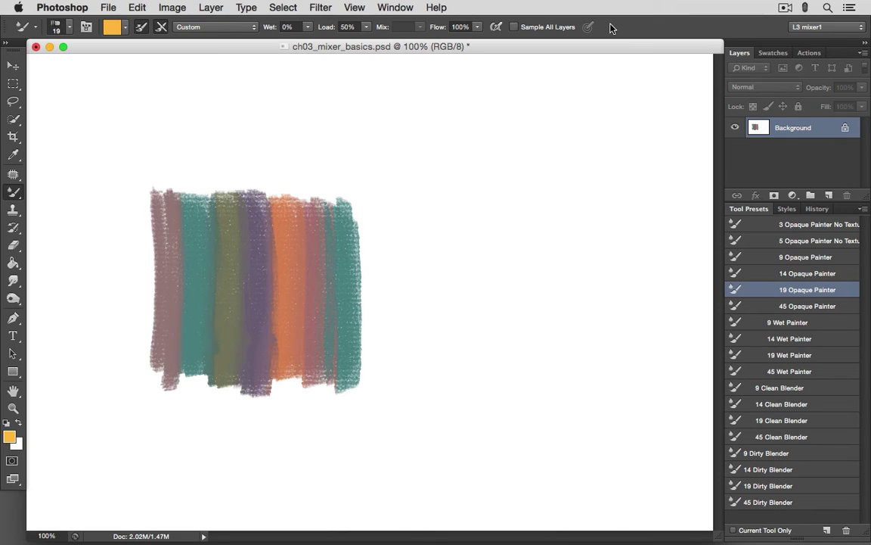
- Switch Sample All Layers on and off, and paint two yellow zigzags across the stripes
{"action": "left_click", "coordinate": [514, 26]}
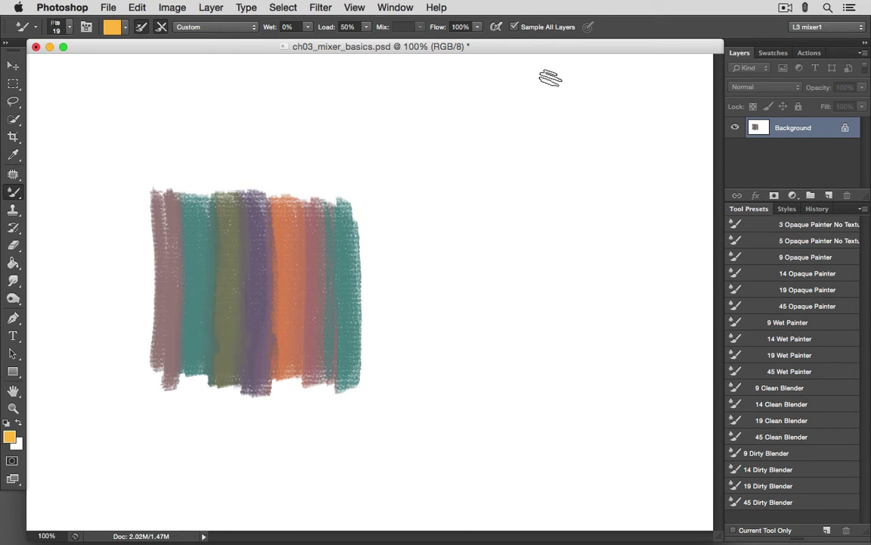
{"action": "left_click", "coordinate": [514, 26]}
{"action": "mouse_move", "coordinate": [130, 254]}
{"action": "left_mouse_down"}
{"action": "mouse_move", "coordinate": [269, 269]}
{"action": "mouse_move", "coordinate": [454, 263]}
{"action": "left_mouse_up"}
{"action": "mouse_move", "coordinate": [102, 325]}
{"action": "left_mouse_down"}
{"action": "mouse_move", "coordinate": [172, 311]}
{"action": "mouse_move", "coordinate": [235, 316]}
{"action": "mouse_move", "coordinate": [306, 339]}
{"action": "mouse_move", "coordinate": [387, 338]}
{"action": "mouse_move", "coordinate": [442, 323]}
{"action": "left_mouse_up"}
- Turn off loading the brush after each stroke, load the brush manually with yellow, and paint a zigzag across the stripes
{"action": "left_click", "coordinate": [142, 29]}
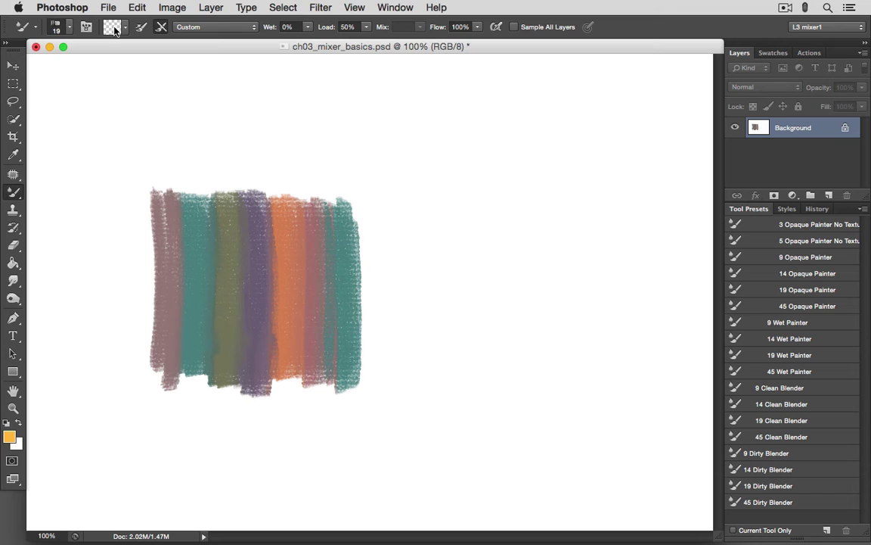
{"action": "left_click", "coordinate": [126, 29]}
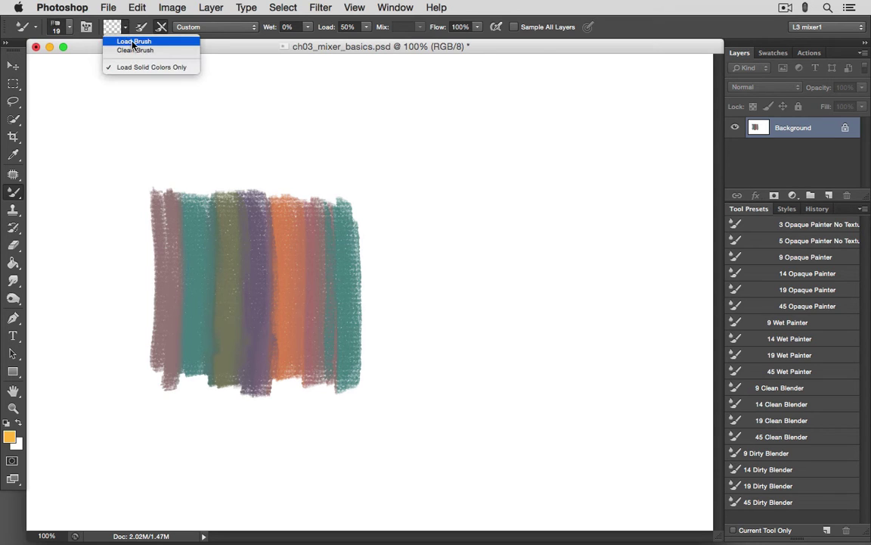
{"action": "left_click", "coordinate": [133, 42]}
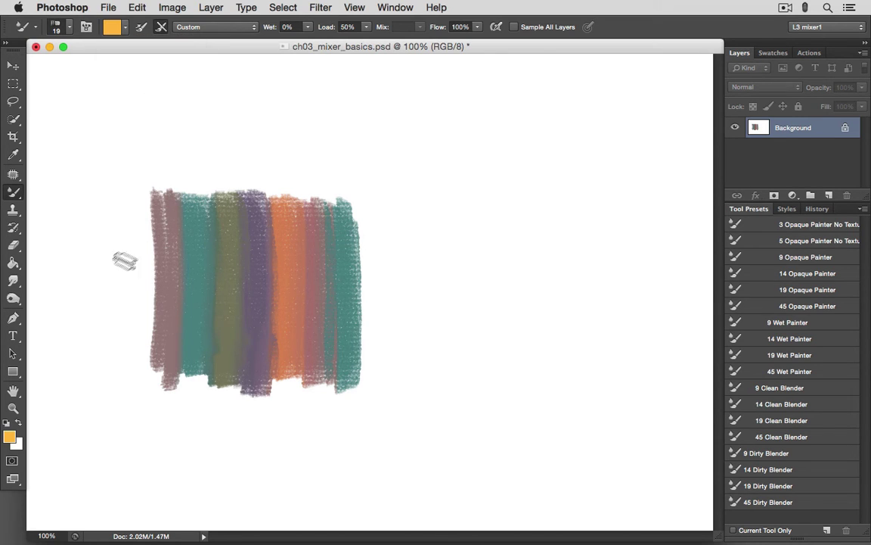
{"action": "mouse_move", "coordinate": [106, 265]}
{"action": "left_mouse_down"}
{"action": "mouse_move", "coordinate": [141, 246]}
{"action": "mouse_move", "coordinate": [199, 260]}
{"action": "mouse_move", "coordinate": [341, 245]}
{"action": "mouse_move", "coordinate": [451, 256]}
{"action": "left_mouse_up"}
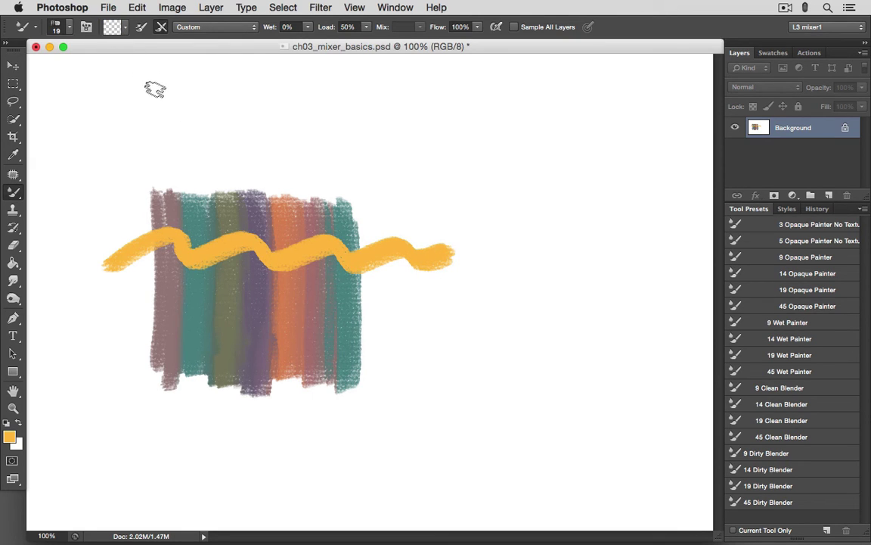
- Set Wet to 30% and smear the stripe colors into each other with the clean, unloaded brush
{"action": "left_click", "coordinate": [309, 28]}
{"action": "left_click_drag", "start_coordinate": [312, 43], "coordinate": [328, 42]}
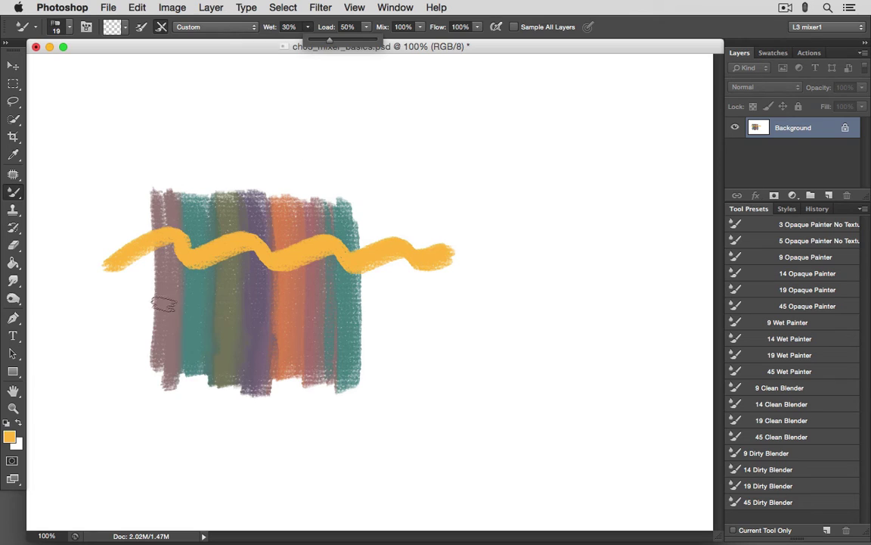
{"action": "mouse_move", "coordinate": [147, 276]}
{"action": "left_mouse_down"}
{"action": "mouse_move", "coordinate": [216, 293]}
{"action": "mouse_move", "coordinate": [261, 310]}
{"action": "mouse_move", "coordinate": [298, 330]}
{"action": "mouse_move", "coordinate": [291, 372]}
{"action": "mouse_move", "coordinate": [333, 367]}
{"action": "mouse_move", "coordinate": [376, 401]}
{"action": "mouse_move", "coordinate": [458, 356]}
{"action": "left_mouse_up"}
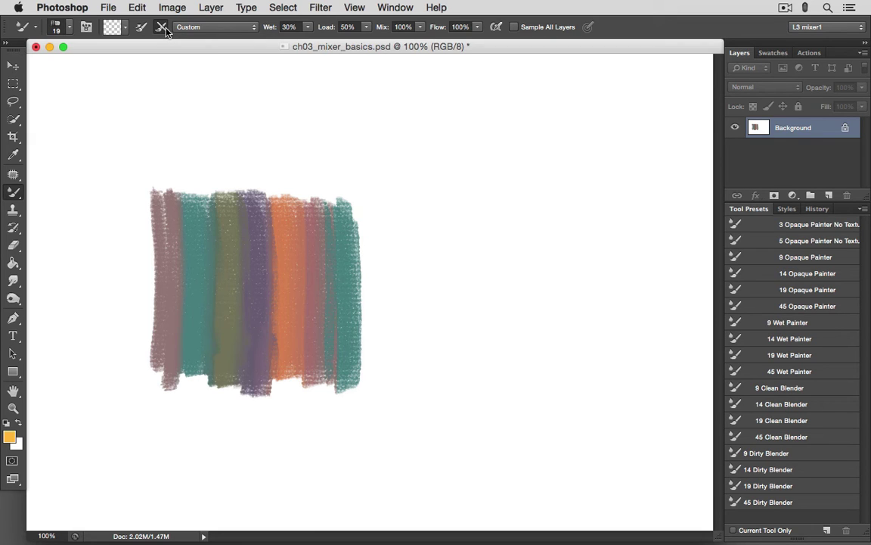
{"action": "mouse_move", "coordinate": [163, 276]}
{"action": "left_mouse_down"}
{"action": "mouse_move", "coordinate": [249, 216]}
{"action": "mouse_move", "coordinate": [295, 338]}
{"action": "mouse_move", "coordinate": [356, 333]}
{"action": "left_mouse_up"}
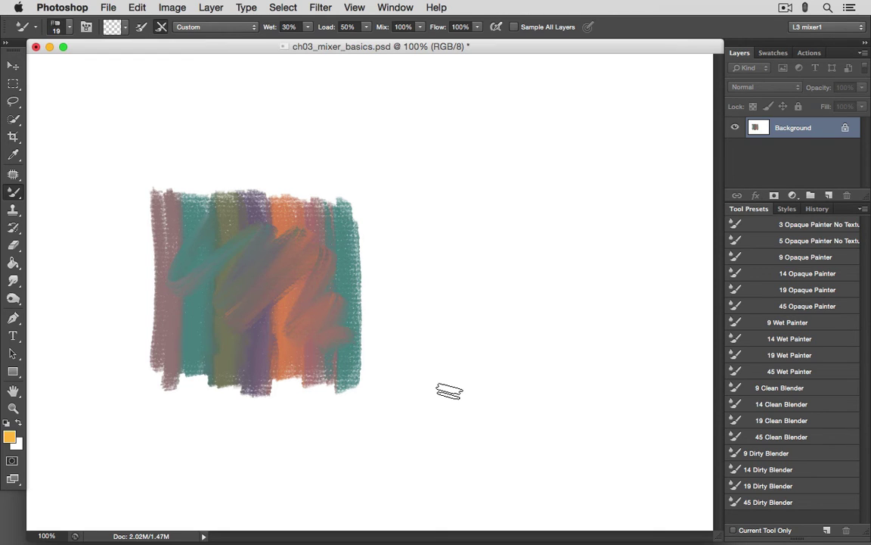
- Undo the last smear, turn off cleaning the brush after each stroke, and paint strokes over the stripes and the blank canvas
{"action": "key", "text": "super+z"}
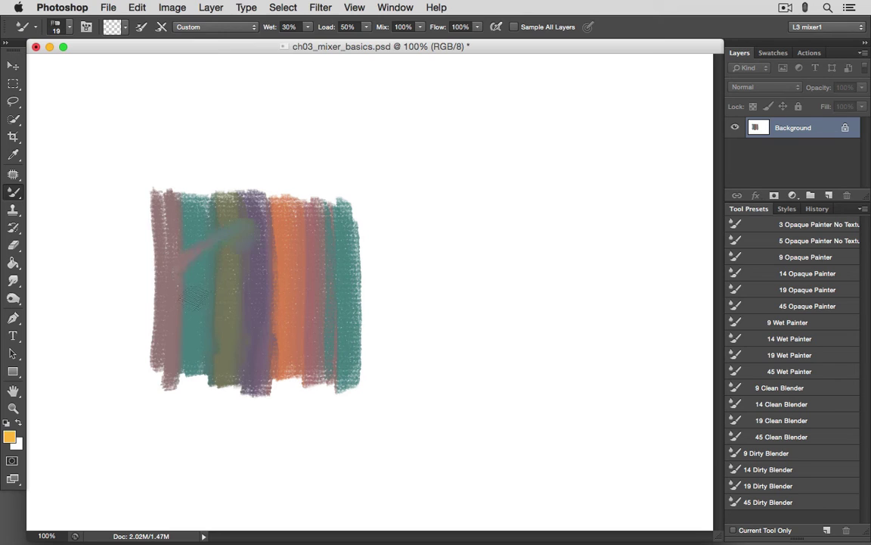
{"action": "key", "text": "super+z"}
{"action": "mouse_move", "coordinate": [321, 262]}
{"action": "left_mouse_down"}
{"action": "mouse_move", "coordinate": [279, 306]}
{"action": "mouse_move", "coordinate": [312, 325]}
{"action": "left_mouse_up"}
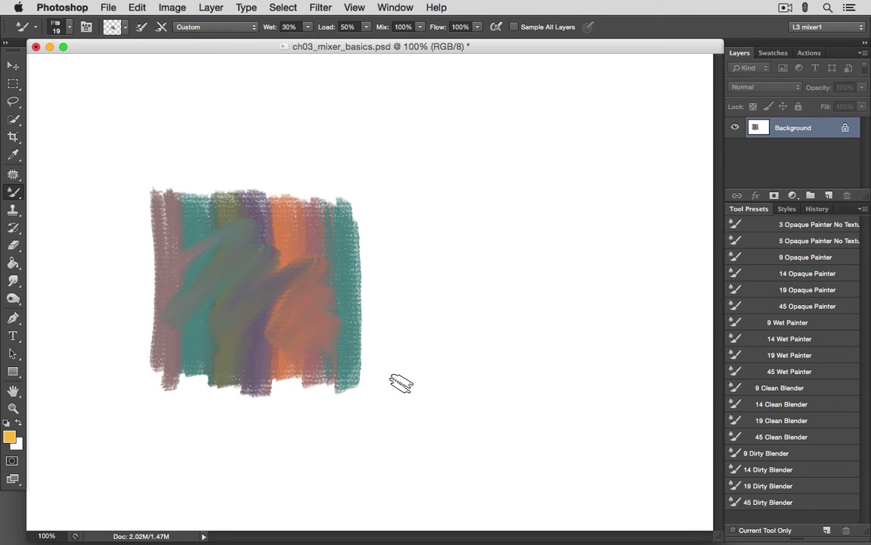
{"action": "left_click_drag", "start_coordinate": [399, 334], "coordinate": [480, 255]}
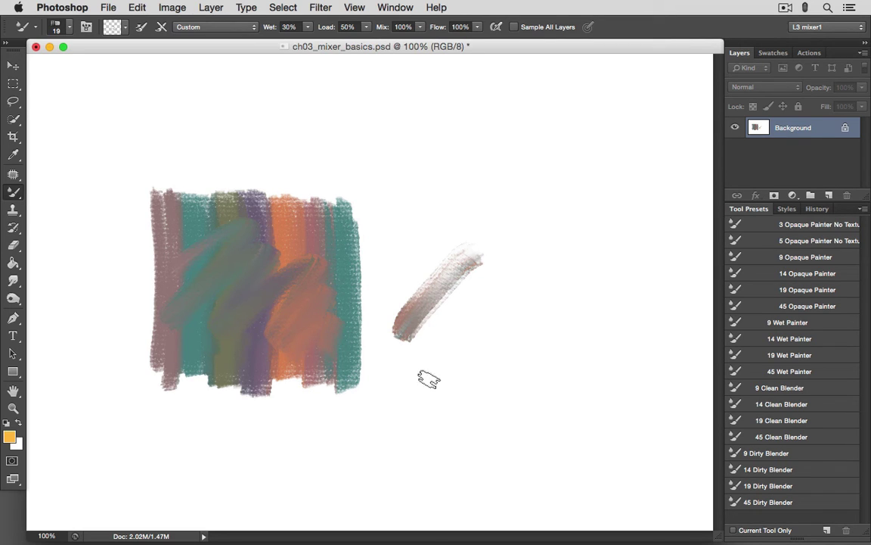
{"action": "left_click_drag", "start_coordinate": [247, 323], "coordinate": [309, 266]}
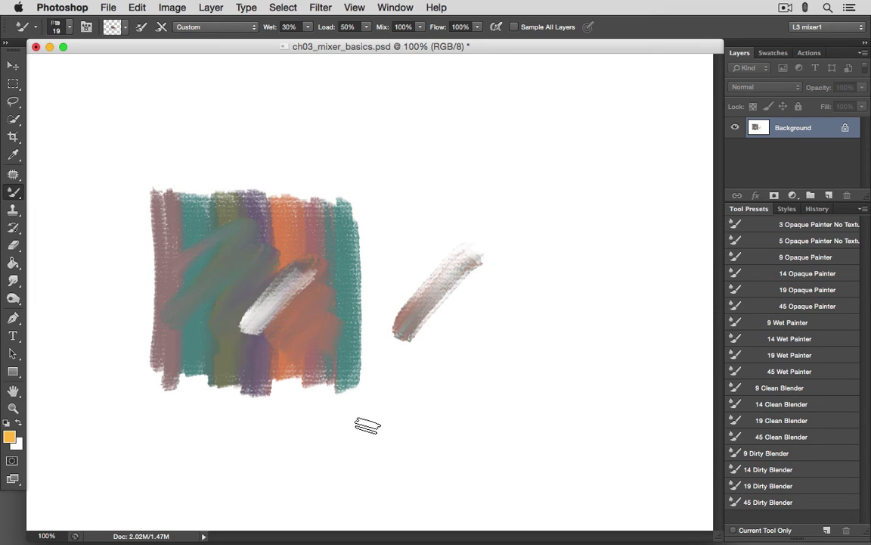
- Clean the brush manually and smear the stripe colors with it
{"action": "left_click", "coordinate": [125, 28]}
{"action": "left_click", "coordinate": [135, 50]}
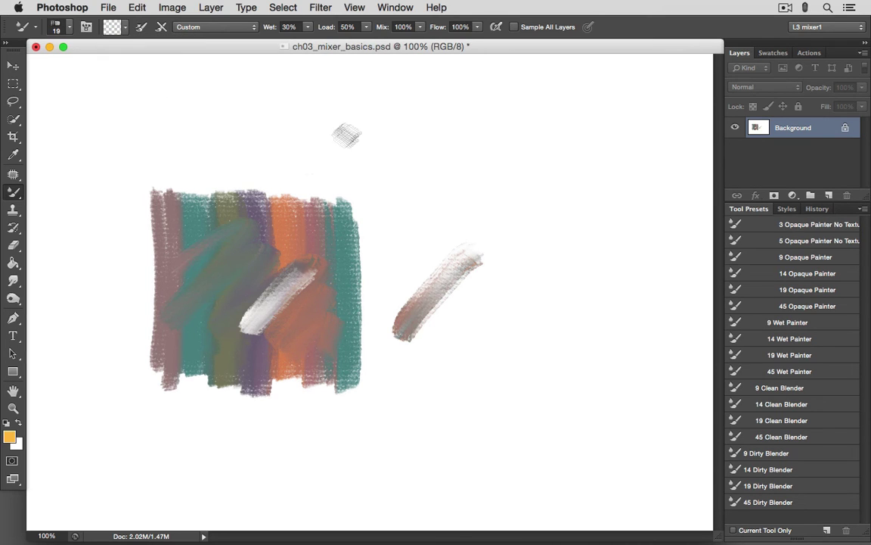
{"action": "left_click_drag", "start_coordinate": [231, 218], "coordinate": [189, 278]}
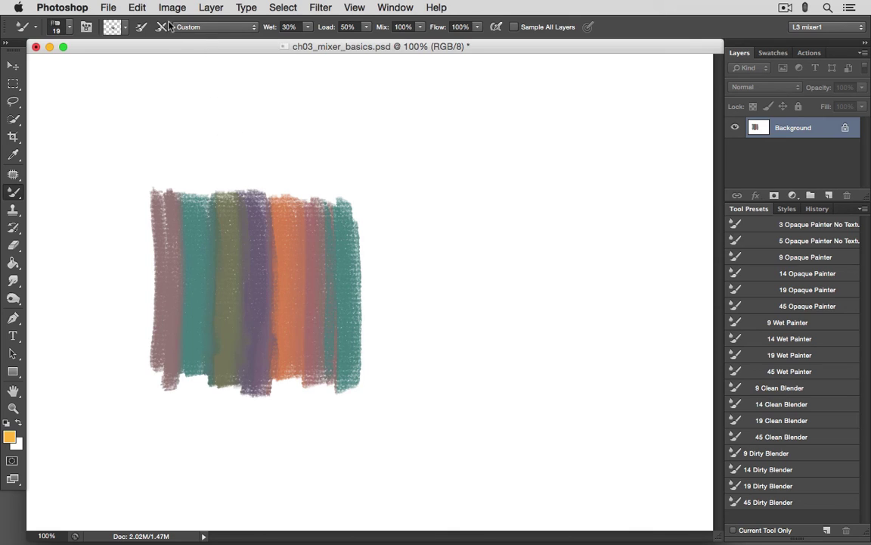
- Turn on loading after each stroke, paint a wavy stroke across the stripes with Mix at 46%, and reload the 19 Opaque Painter preset
{"action": "left_click", "coordinate": [162, 28]}
{"action": "left_click", "coordinate": [142, 26]}
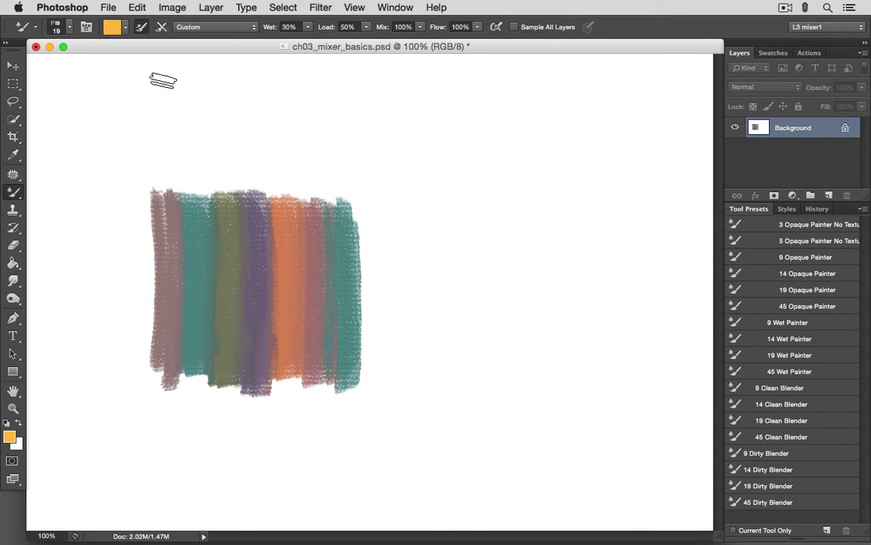
{"action": "left_click", "coordinate": [419, 28]}
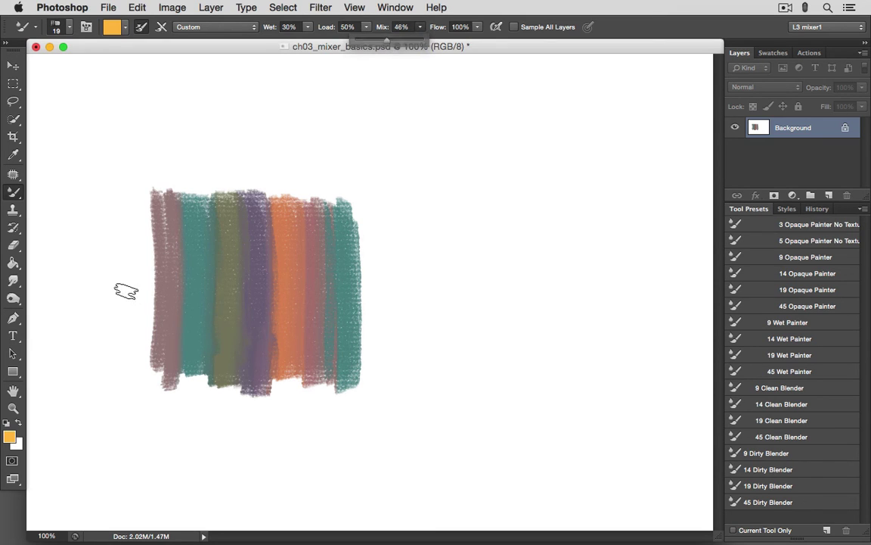
{"action": "mouse_move", "coordinate": [121, 283]}
{"action": "left_mouse_down"}
{"action": "mouse_move", "coordinate": [161, 259]}
{"action": "mouse_move", "coordinate": [306, 297]}
{"action": "mouse_move", "coordinate": [415, 286]}
{"action": "mouse_move", "coordinate": [454, 281]}
{"action": "left_mouse_up"}
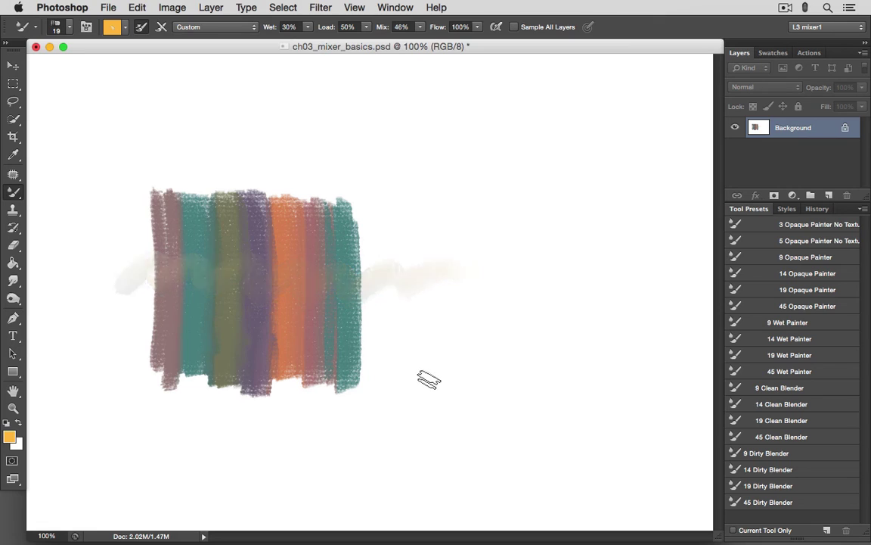
{"action": "left_click", "coordinate": [766, 293]}
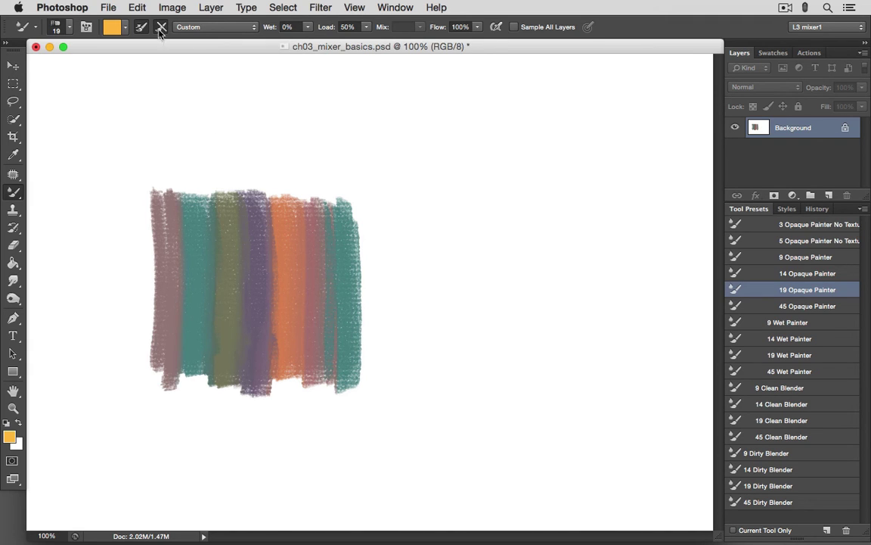
- Review the Tools keyboard shortcuts for loading and cleaning the Mixer Brush, and the matching ExpressKeys in the Wacom Tablet preferences
{"action": "left_click", "coordinate": [134, 9]}
{"action": "mouse_move", "coordinate": [142, 527]}
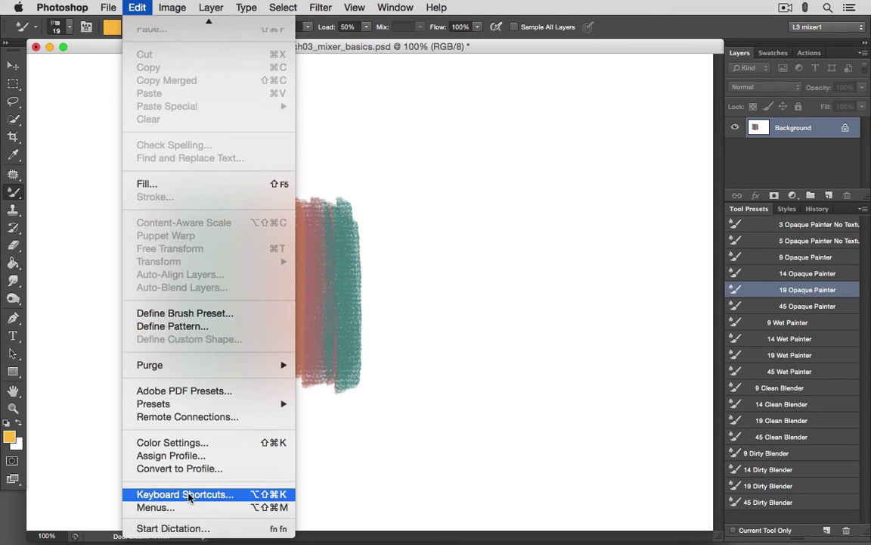
{"action": "left_click", "coordinate": [190, 496]}
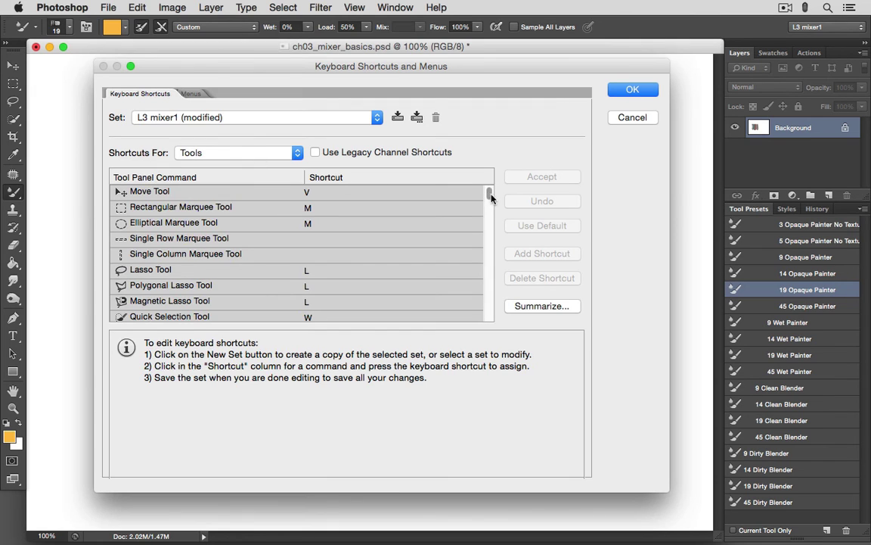
{"action": "scroll", "coordinate": [430, 284], "scroll_direction": "down", "scroll_amount": 15}
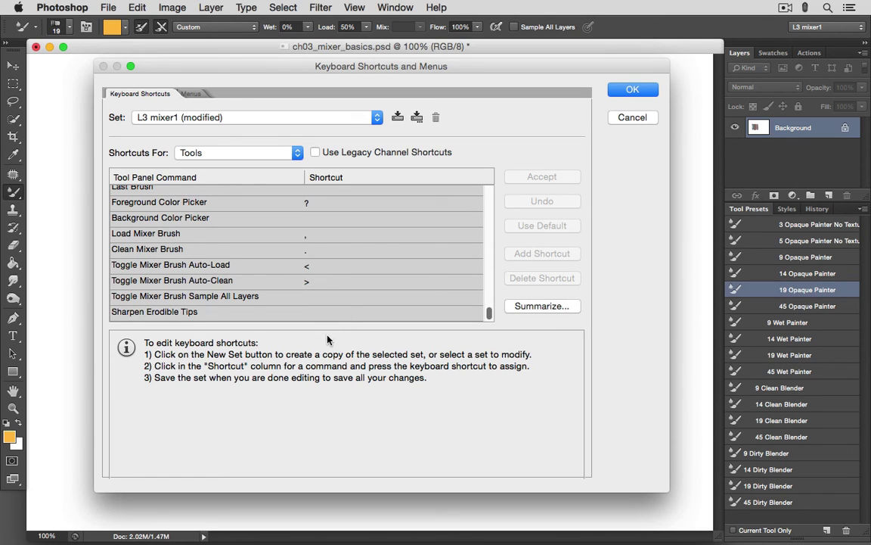
{"action": "left_click_drag", "start_coordinate": [492, 309], "coordinate": [488, 301]}
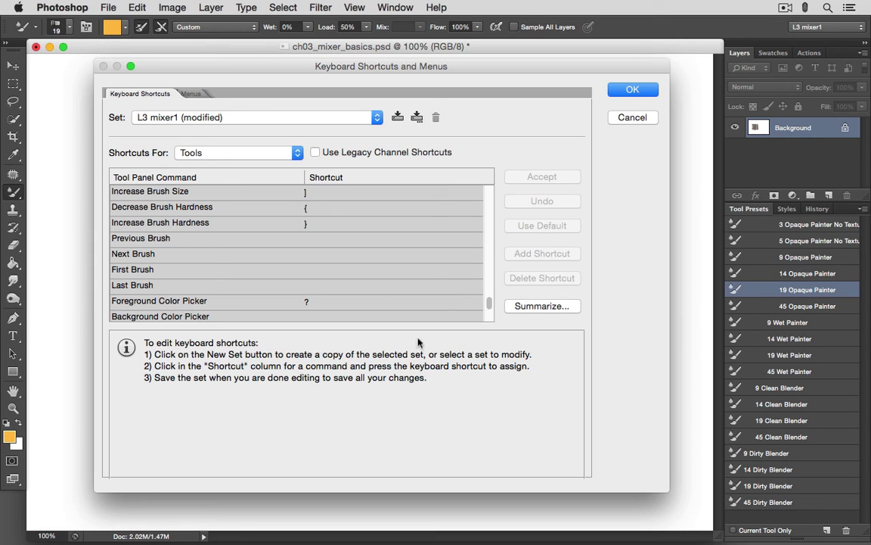
{"action": "left_click", "coordinate": [628, 90]}
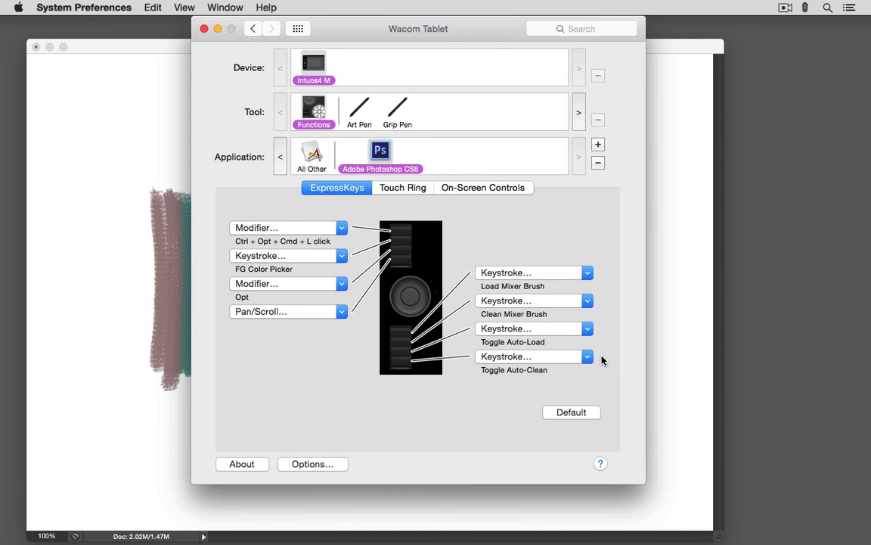
{"action": "key", "text": "super+q"}
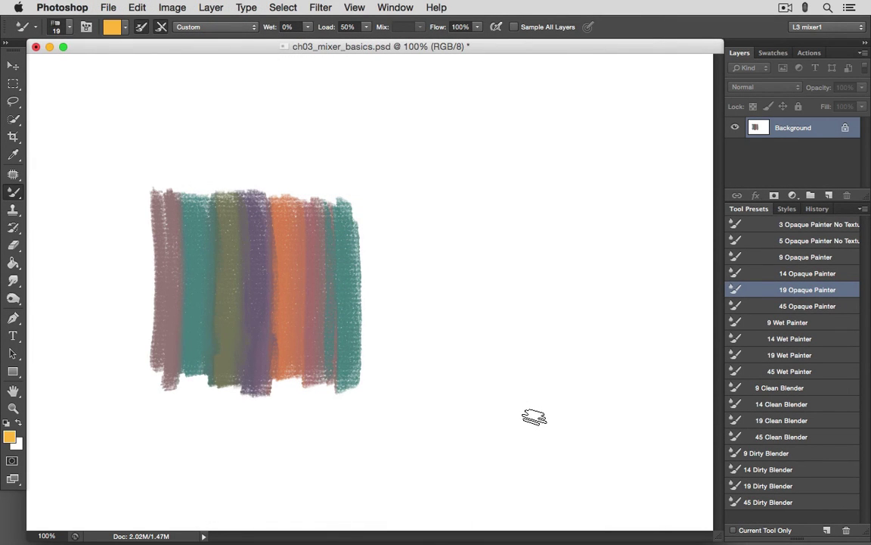
- Keep Load Solid Colors Only enabled, sample the orange stripe, and paint a zigzag on the blank canvas beside the stripes
{"action": "left_click", "coordinate": [125, 26]}
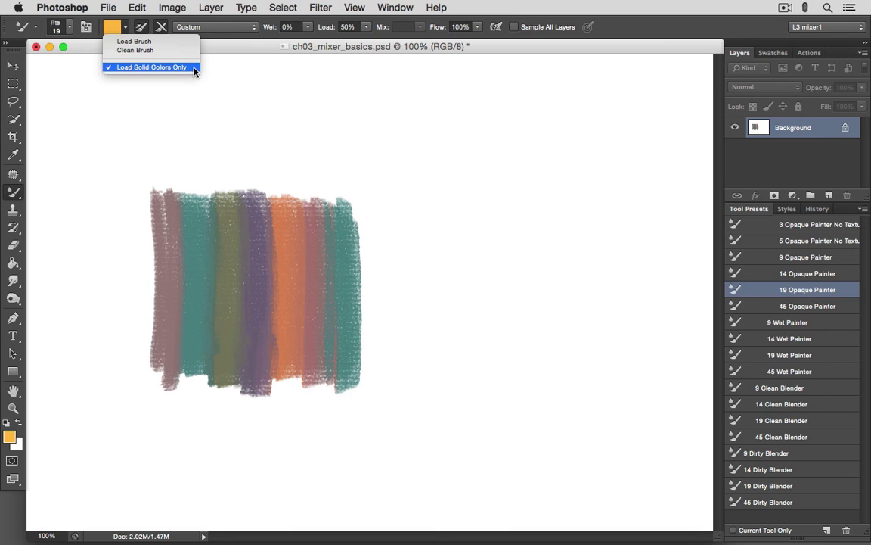
{"action": "left_click", "coordinate": [296, 283]}
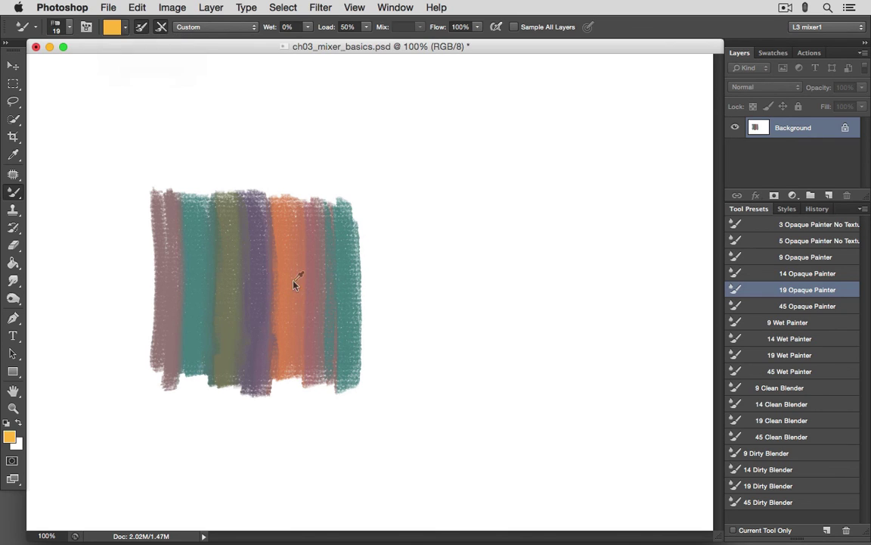
{"action": "left_click", "coordinate": [299, 277], "text": "alt"}
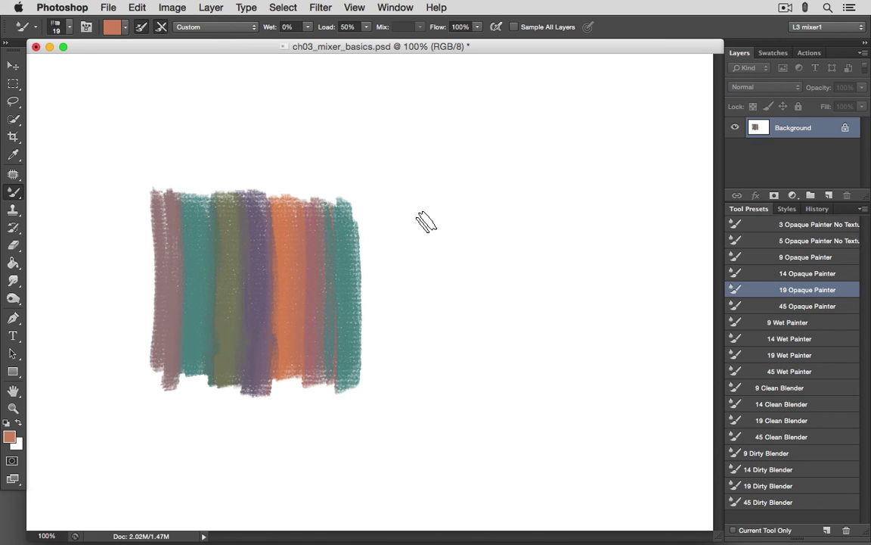
{"action": "mouse_move", "coordinate": [410, 226]}
{"action": "left_mouse_down"}
{"action": "mouse_move", "coordinate": [457, 205]}
{"action": "mouse_move", "coordinate": [476, 224]}
{"action": "mouse_move", "coordinate": [567, 259]}
{"action": "mouse_move", "coordinate": [591, 252]}
{"action": "left_mouse_up"}
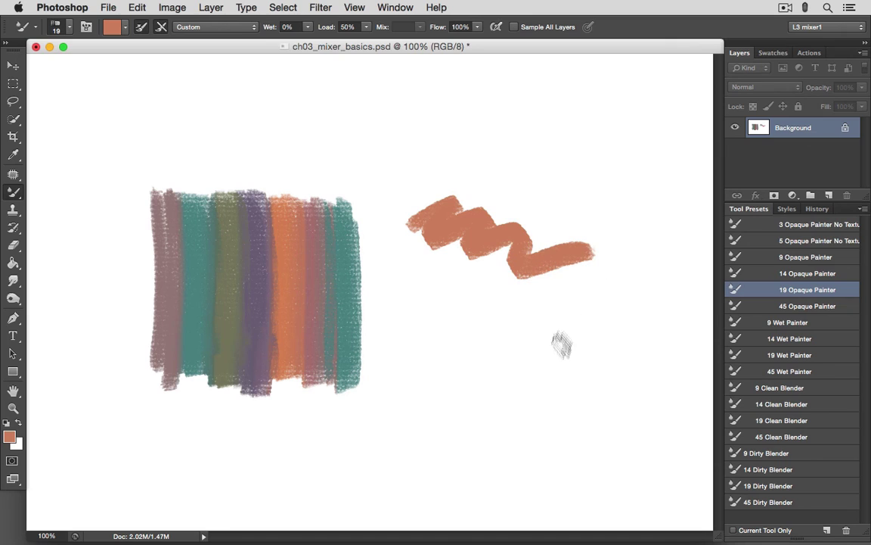
- Turn off Load Solid Colors Only, sample several stripe colors around the purple and orange border, and paint with them below the orange zigzag
{"action": "left_click", "coordinate": [125, 27]}
{"action": "left_click", "coordinate": [198, 87]}
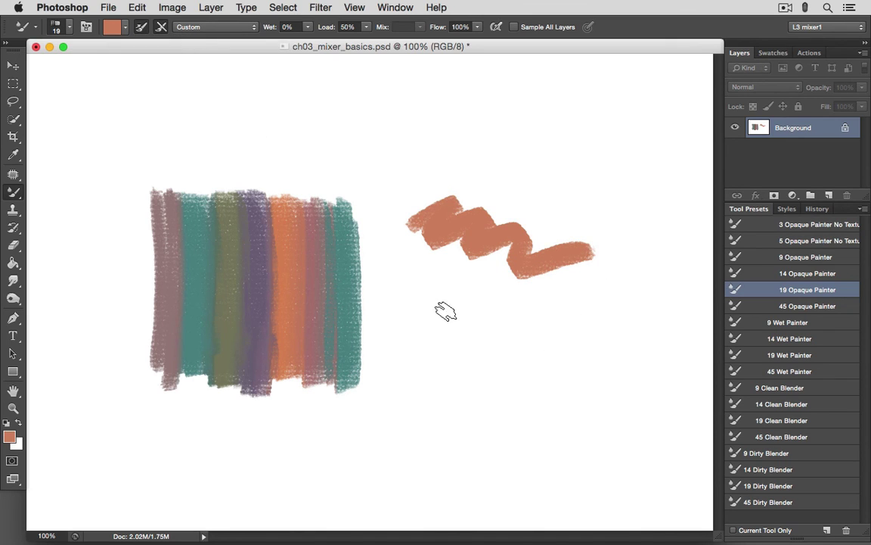
{"action": "left_click", "coordinate": [271, 284], "text": "alt"}
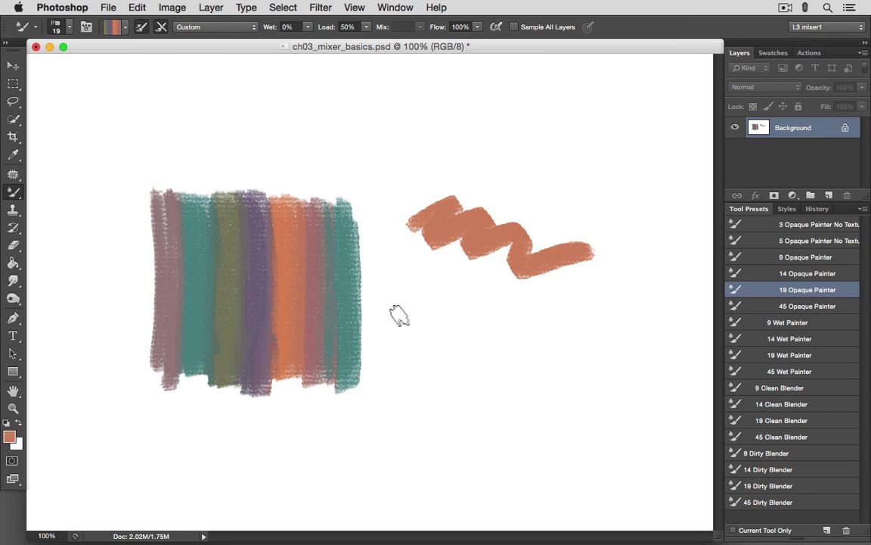
{"action": "mouse_move", "coordinate": [399, 311]}
{"action": "left_mouse_down"}
{"action": "mouse_move", "coordinate": [477, 314]}
{"action": "mouse_move", "coordinate": [541, 366]}
{"action": "mouse_move", "coordinate": [632, 385]}
{"action": "left_mouse_up"}
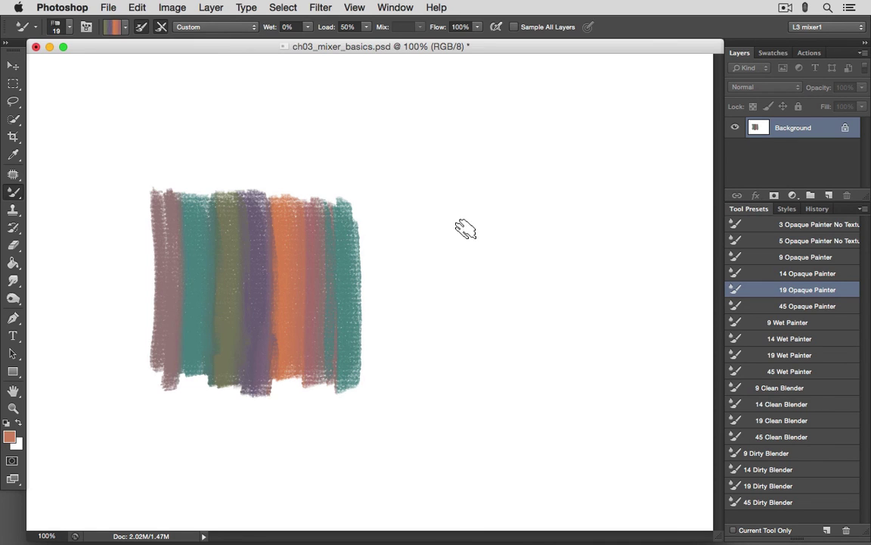
- Display the brush tip shape and bristle quality settings of the 19 Opaque Painter brush
{"action": "left_click", "coordinate": [86, 28]}
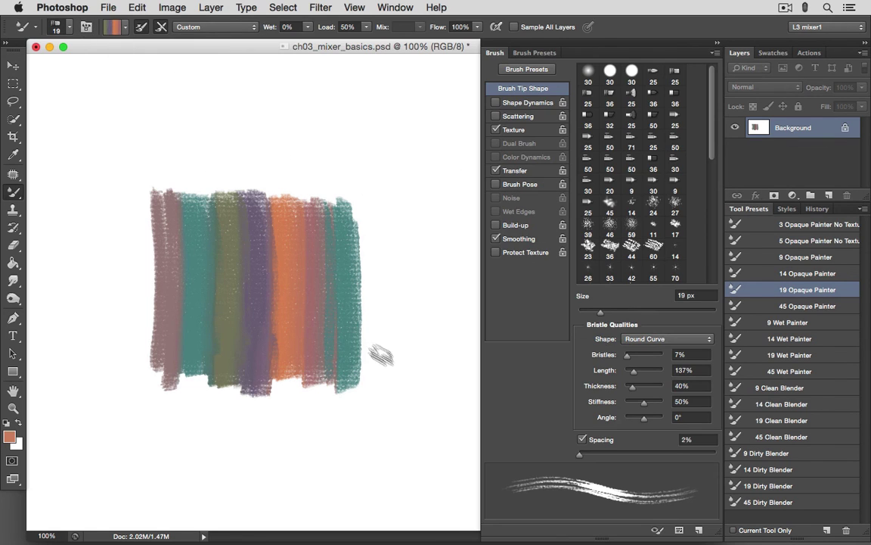